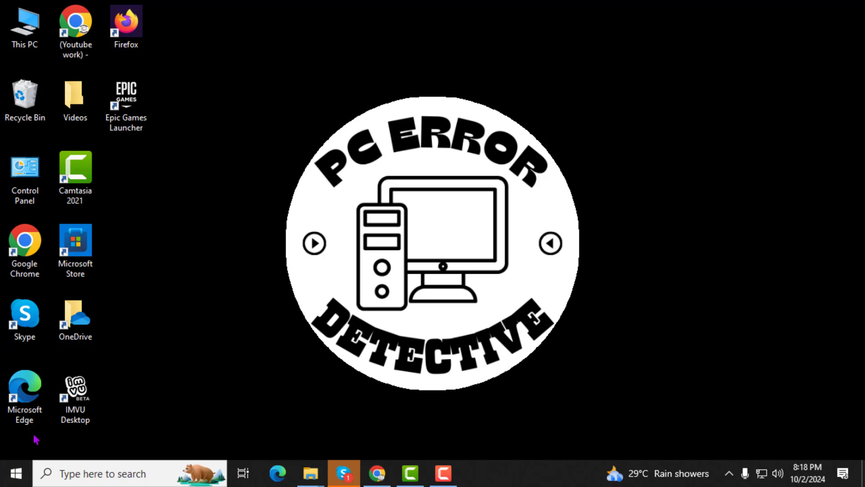
- Launch the Settings app from the Start menu
{"action": "left_click", "coordinate": [16, 473]}
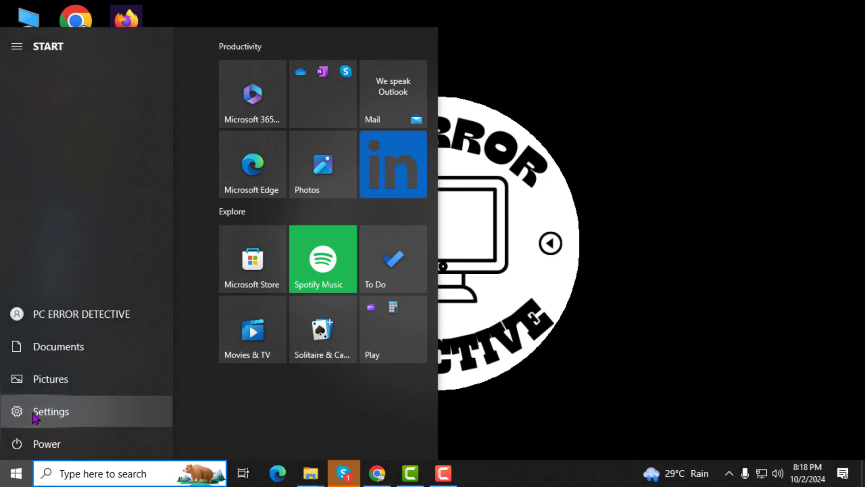
{"action": "left_click", "coordinate": [17, 410]}
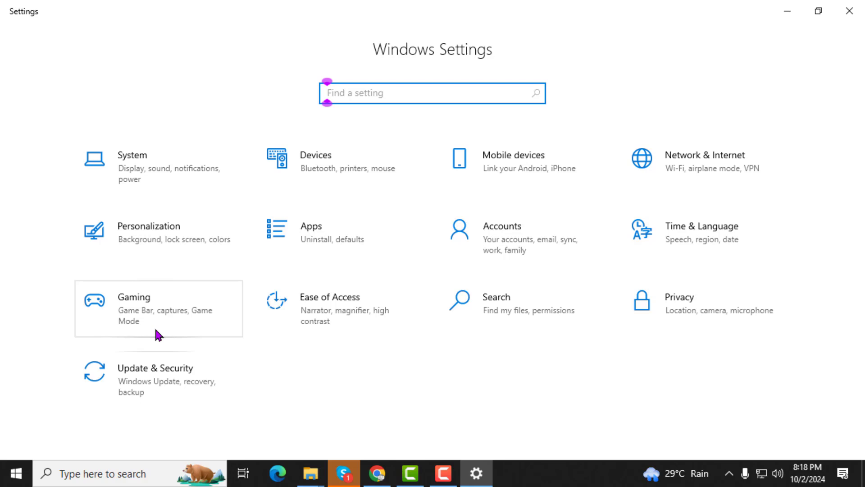
- Go to Update & Security and select Windows Update
{"action": "left_click", "coordinate": [166, 375]}
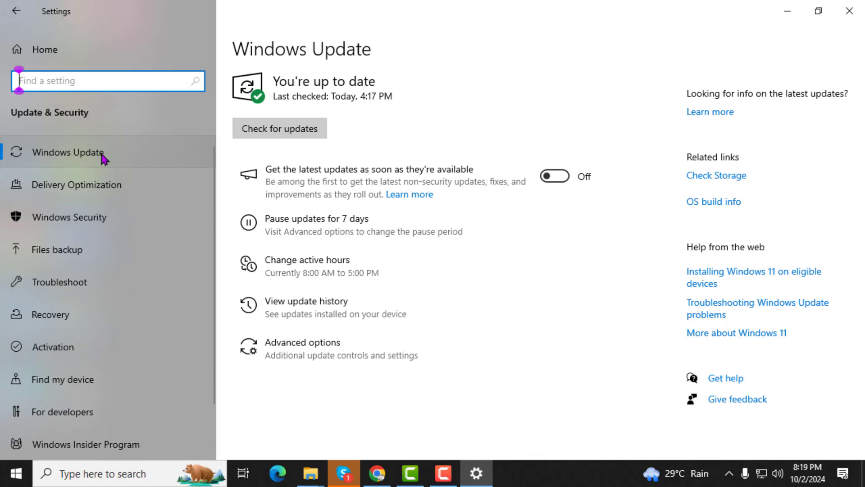
{"action": "left_click", "coordinate": [103, 158]}
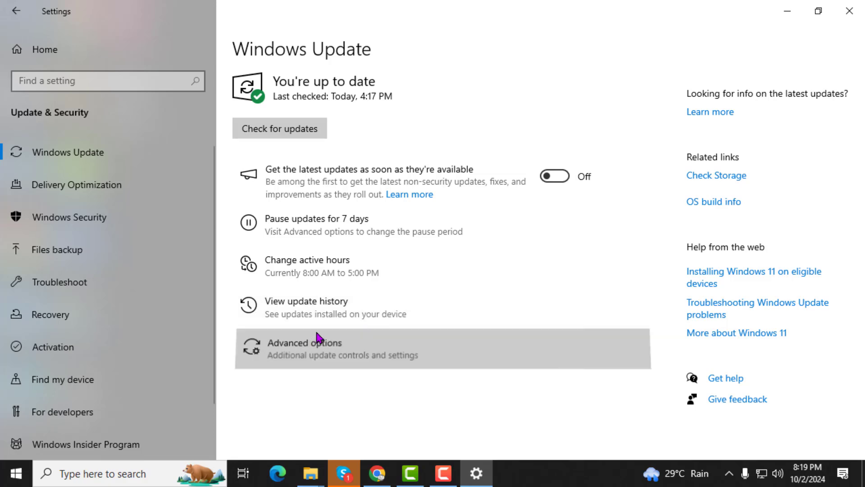
- Go through Advanced options to the Delivery Optimization page
{"action": "left_click", "coordinate": [315, 342]}
{"action": "scroll", "coordinate": [312, 269], "scroll_direction": "down", "scroll_amount": 1}
{"action": "scroll", "coordinate": [261, 249], "scroll_direction": "down", "scroll_amount": 2}
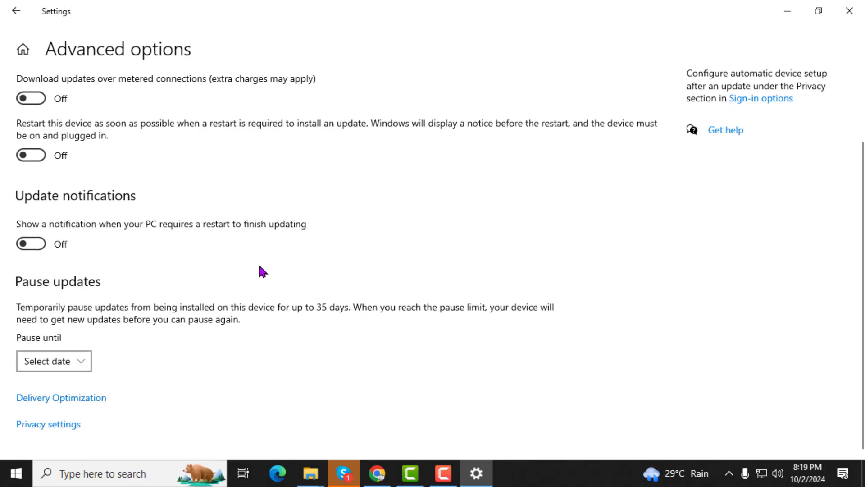
{"action": "left_click", "coordinate": [54, 398]}
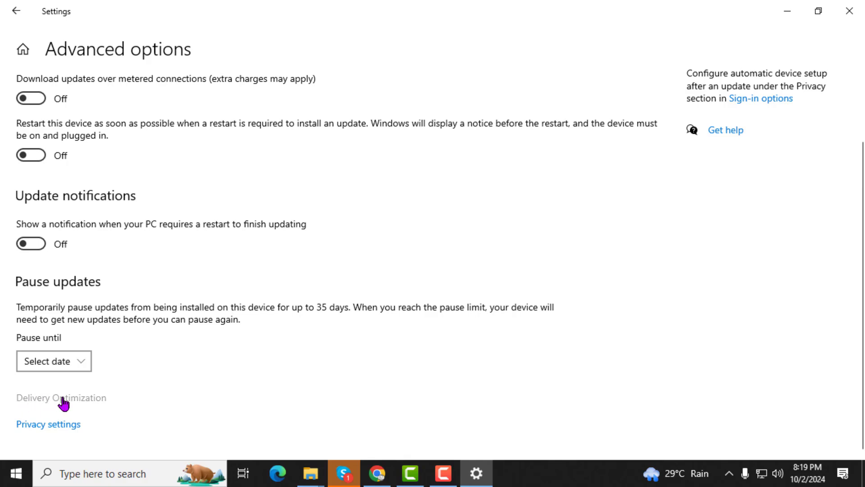
{"action": "scroll", "coordinate": [289, 276], "scroll_direction": "down", "scroll_amount": 1}
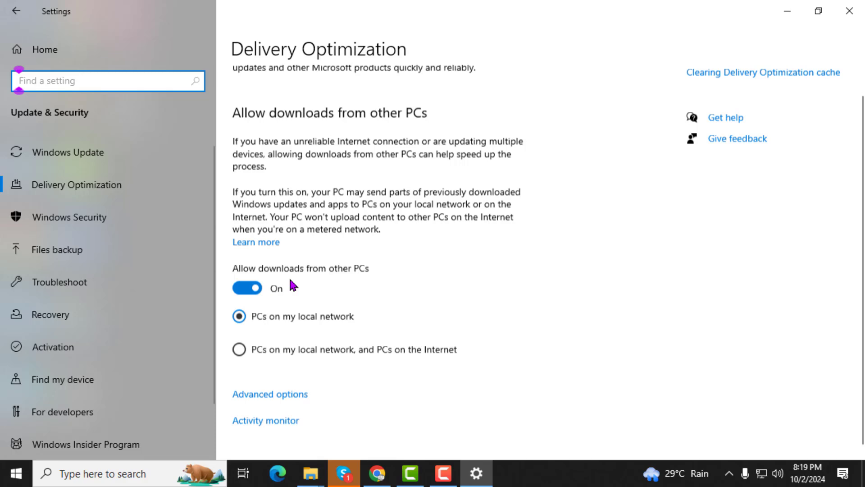
- Set absolute download limits of 1 Mbps background and 5 Mbps foreground in Delivery Optimization advanced options
{"action": "left_click", "coordinate": [277, 387]}
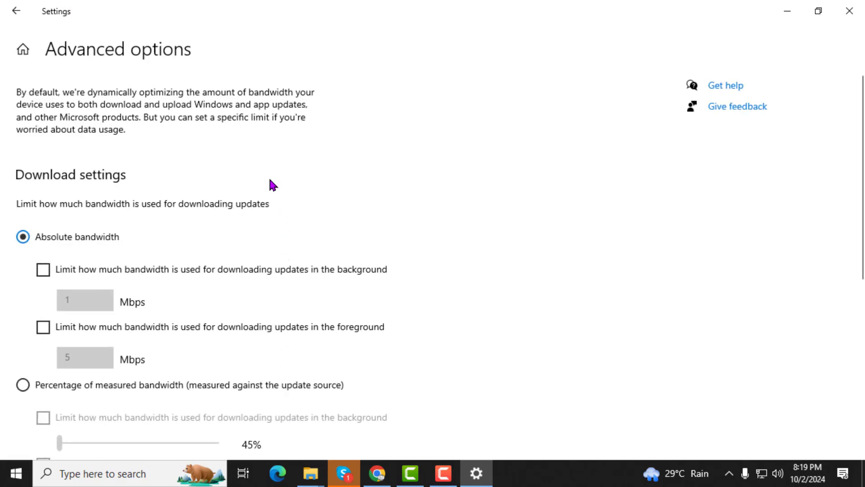
{"action": "scroll", "coordinate": [218, 202], "scroll_direction": "down", "scroll_amount": 3}
{"action": "scroll", "coordinate": [218, 223], "scroll_direction": "down", "scroll_amount": 2}
{"action": "scroll", "coordinate": [218, 245], "scroll_direction": "up", "scroll_amount": 2}
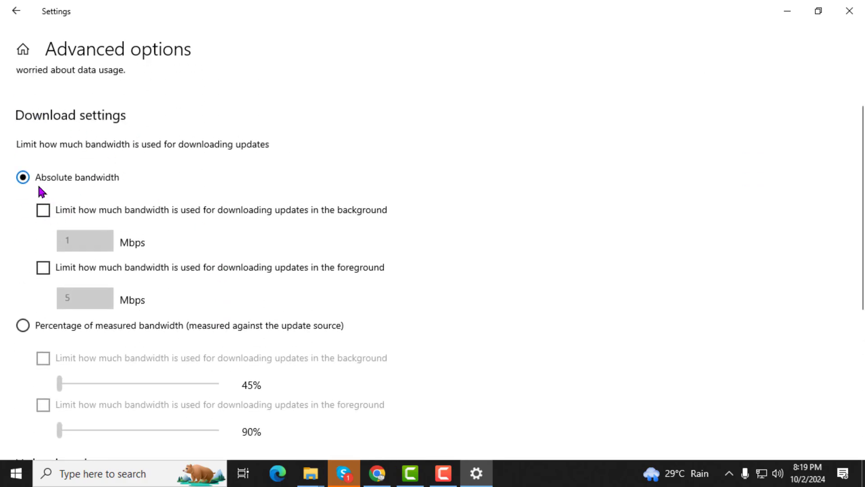
{"action": "left_click", "coordinate": [43, 210]}
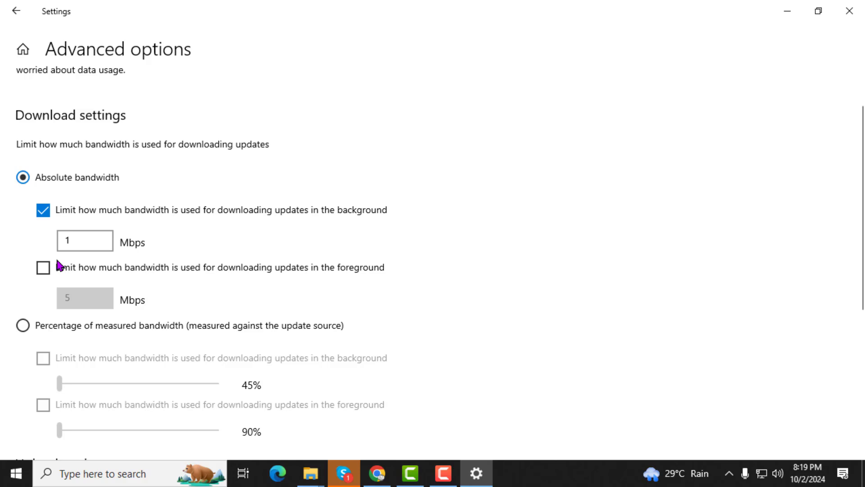
{"action": "left_click", "coordinate": [43, 268]}
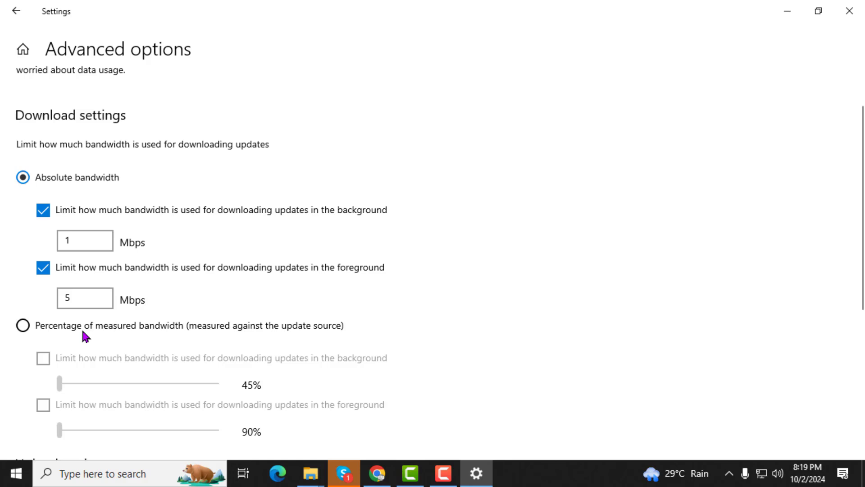
{"action": "scroll", "coordinate": [85, 336], "scroll_direction": "down", "scroll_amount": 4}
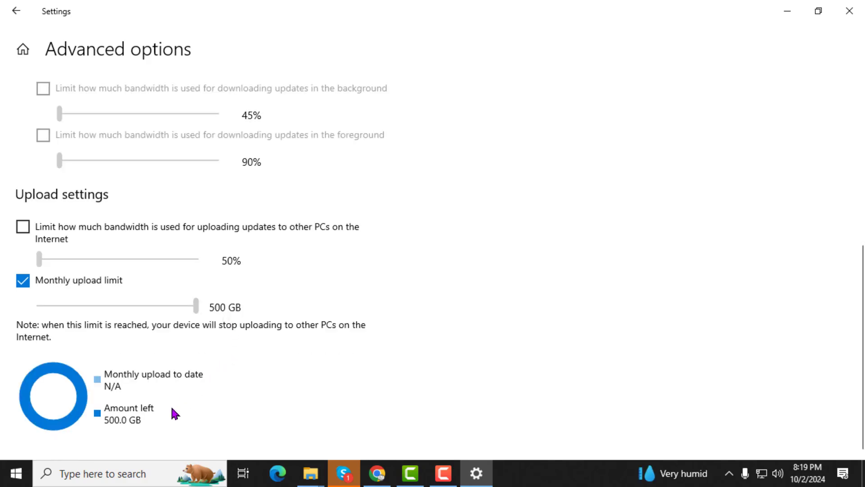